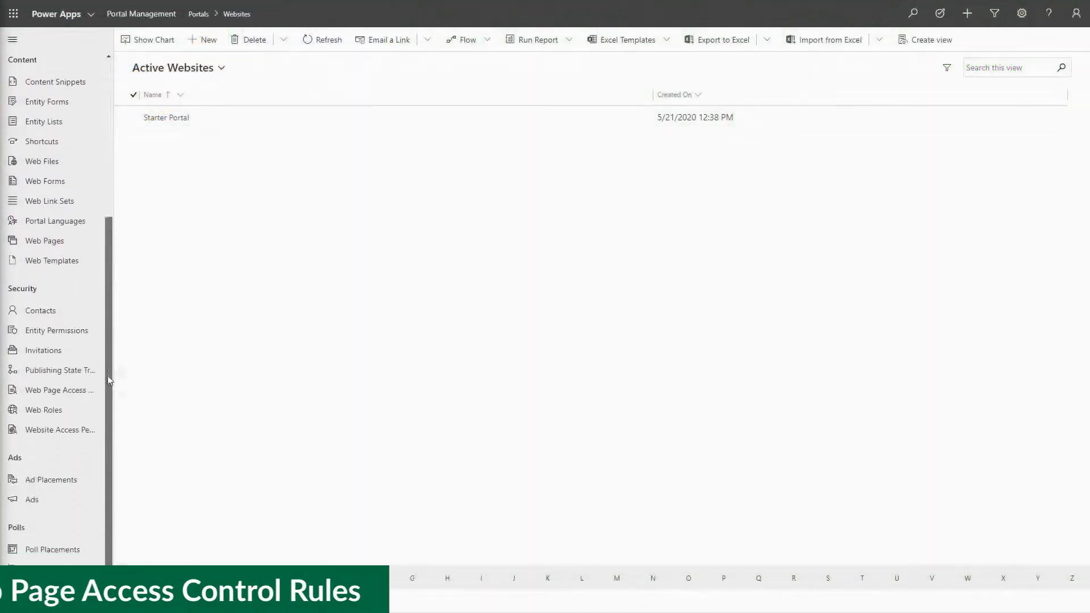
Open the Web Page Access Control Rules list under Security in the sidebar
scroll(74, 381, down, 1)
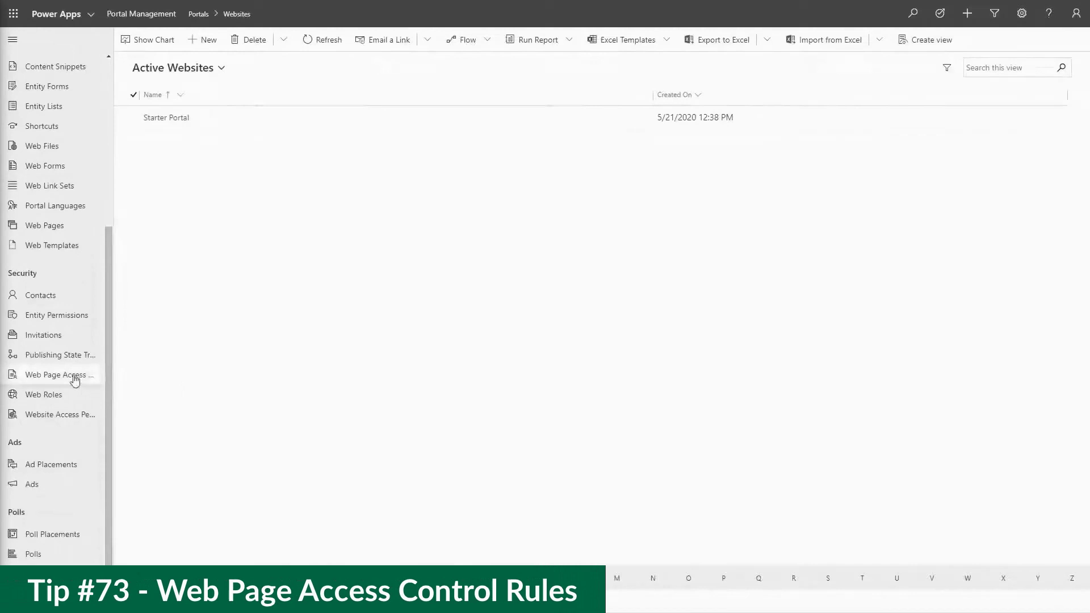
click(75, 379)
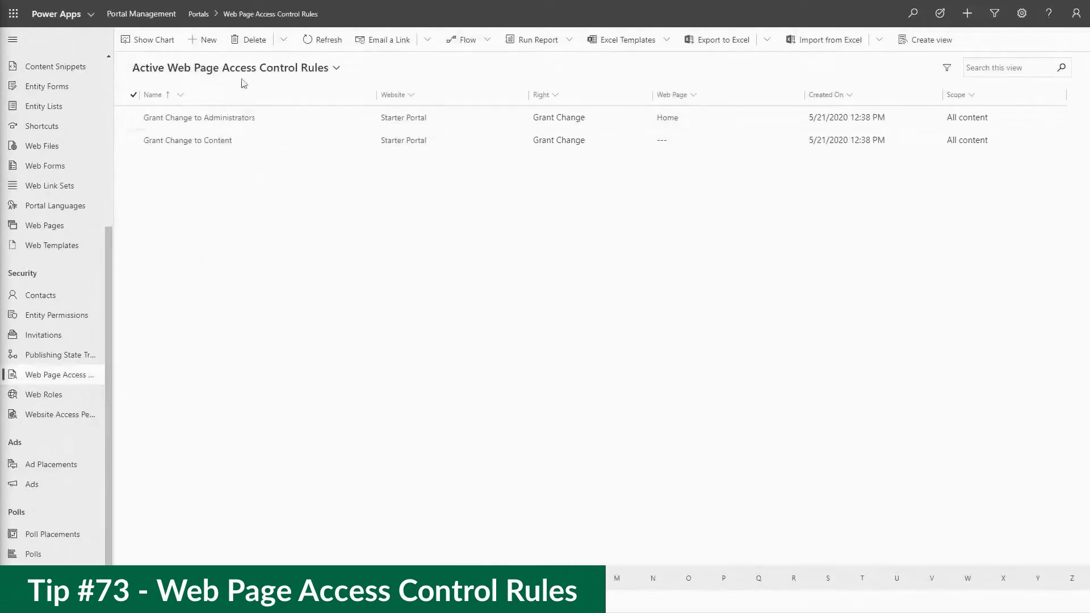
Create a new access control rule for Restricted Access Page with the right set to Restrict Read
click(206, 41)
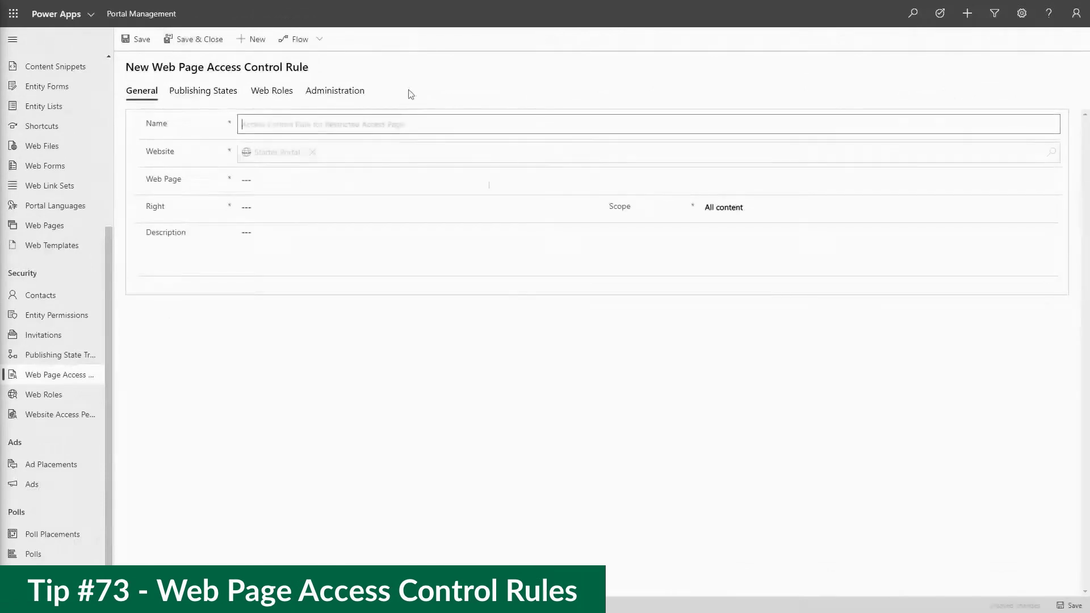
click(296, 180)
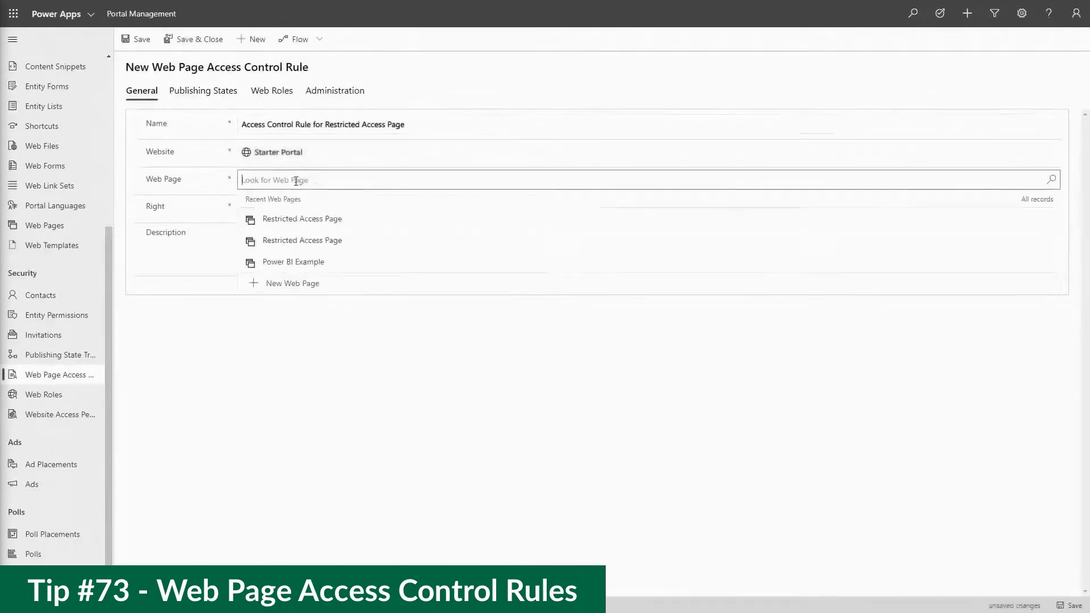
text(rest)
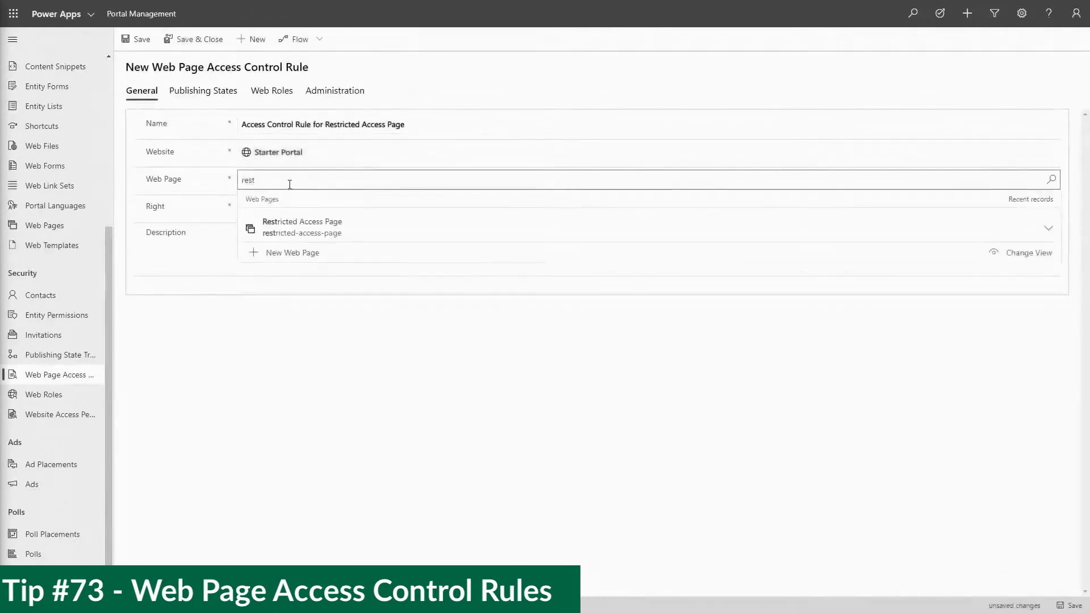
click(289, 225)
click(289, 210)
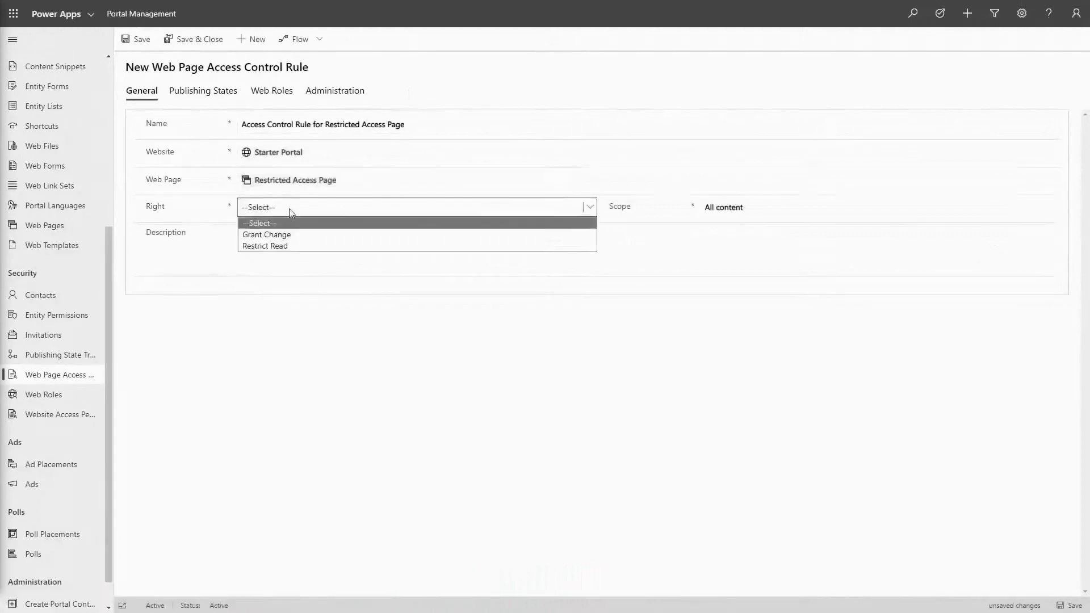
click(292, 246)
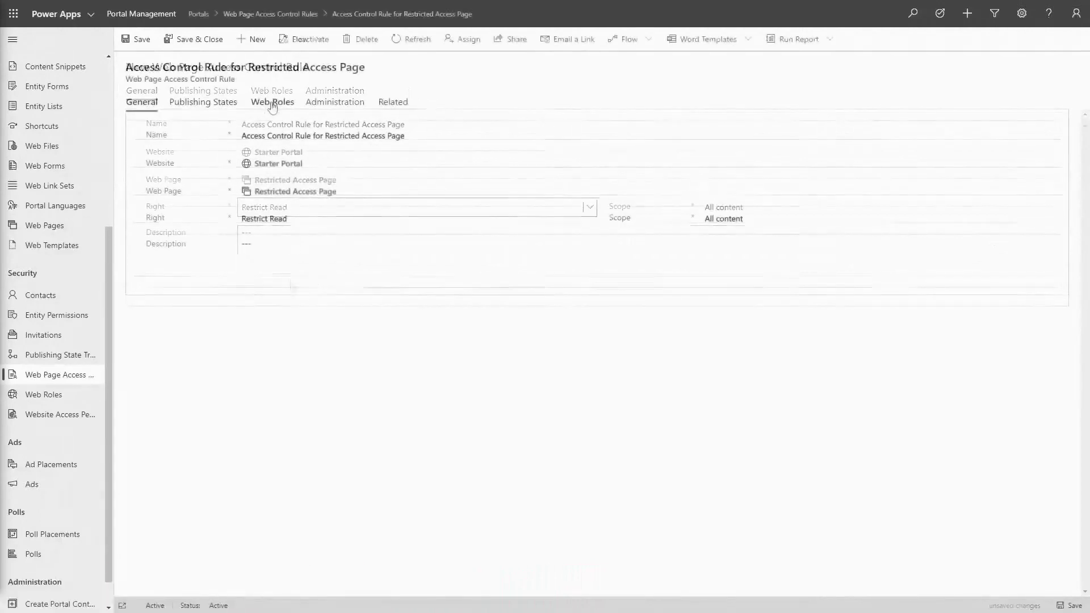
Attach the existing Authenticated Users web role to the rule
click(272, 106)
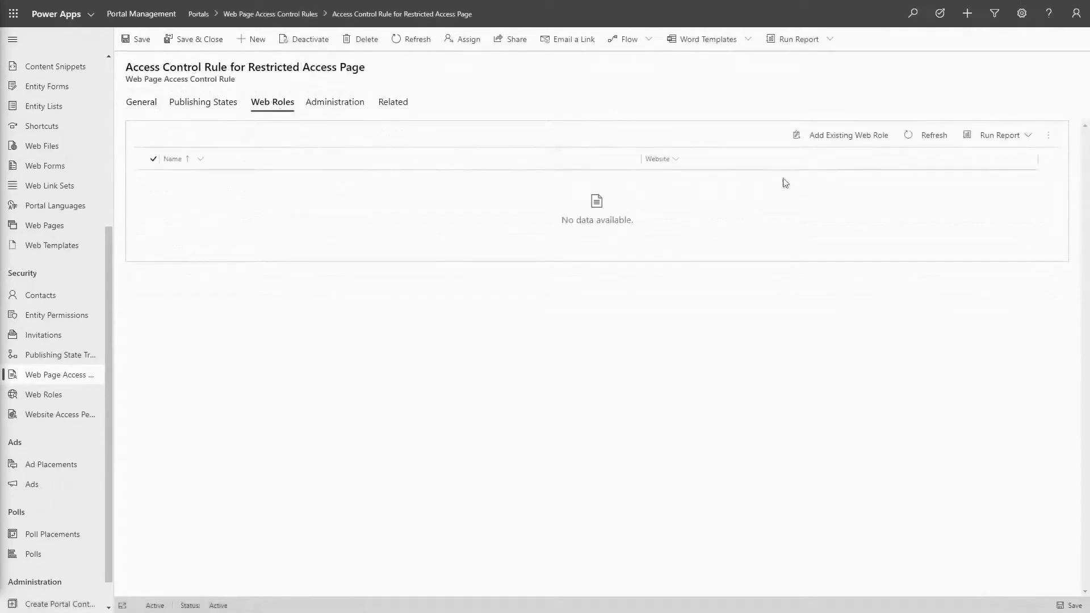
click(829, 141)
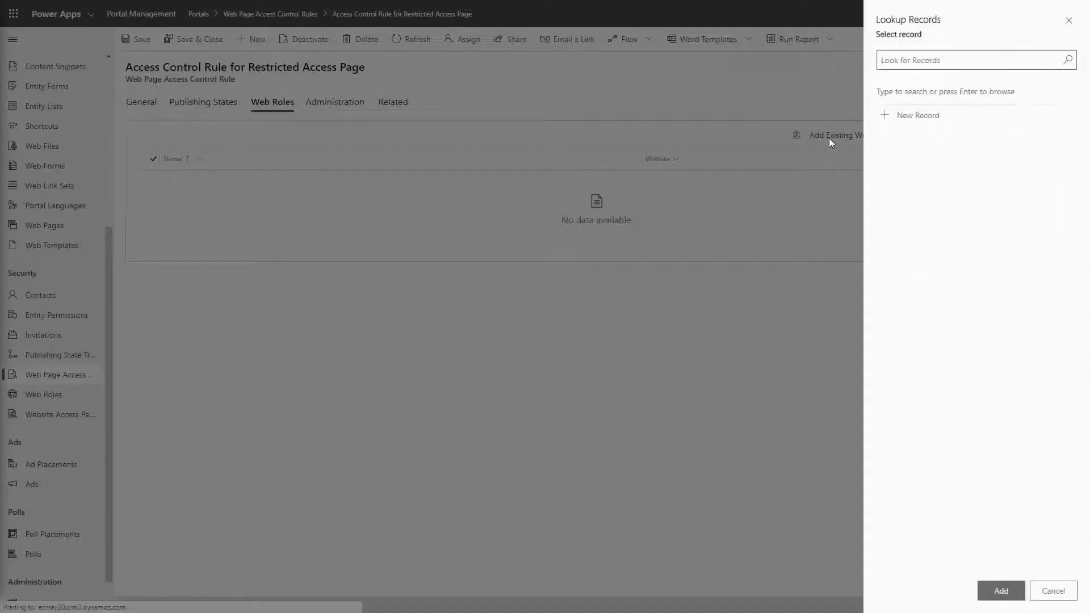
text(auth)
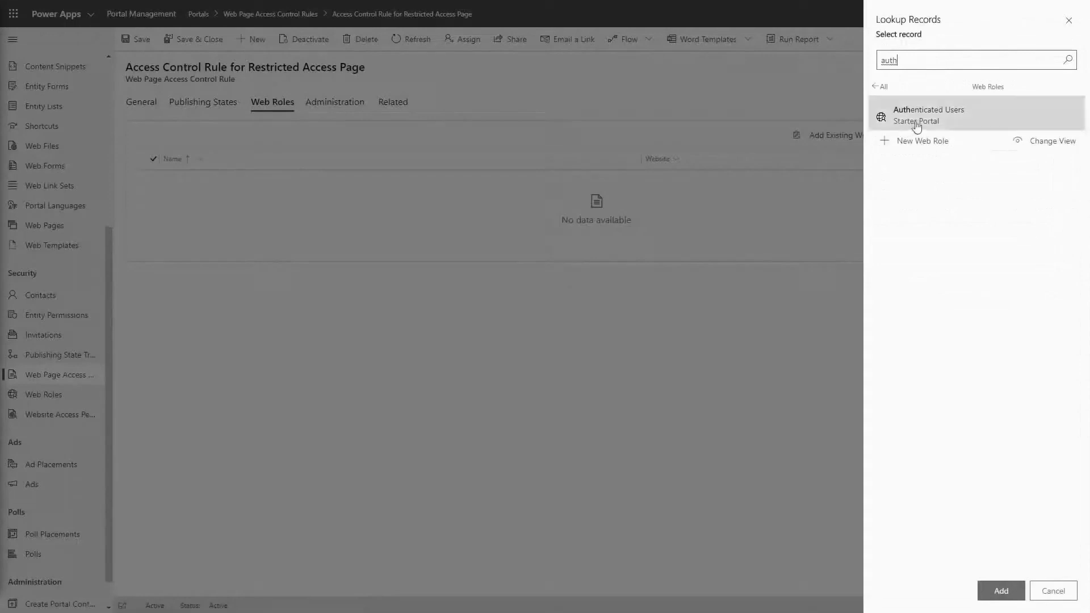
click(974, 116)
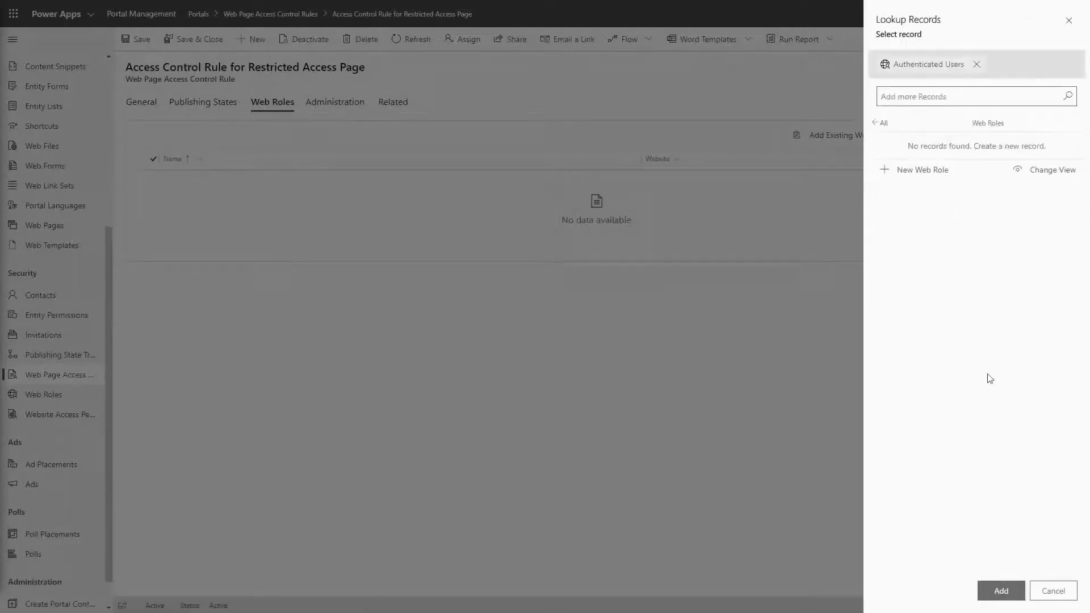
click(1000, 590)
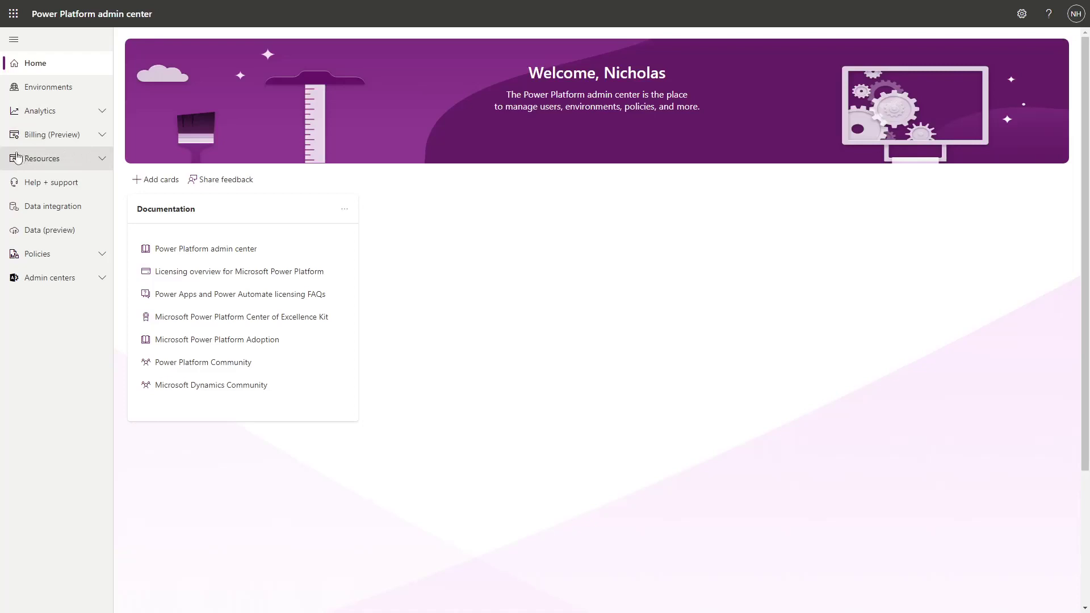
Go to Resources > Power Pages sites and open the Tip - 235 site's details
click(104, 161)
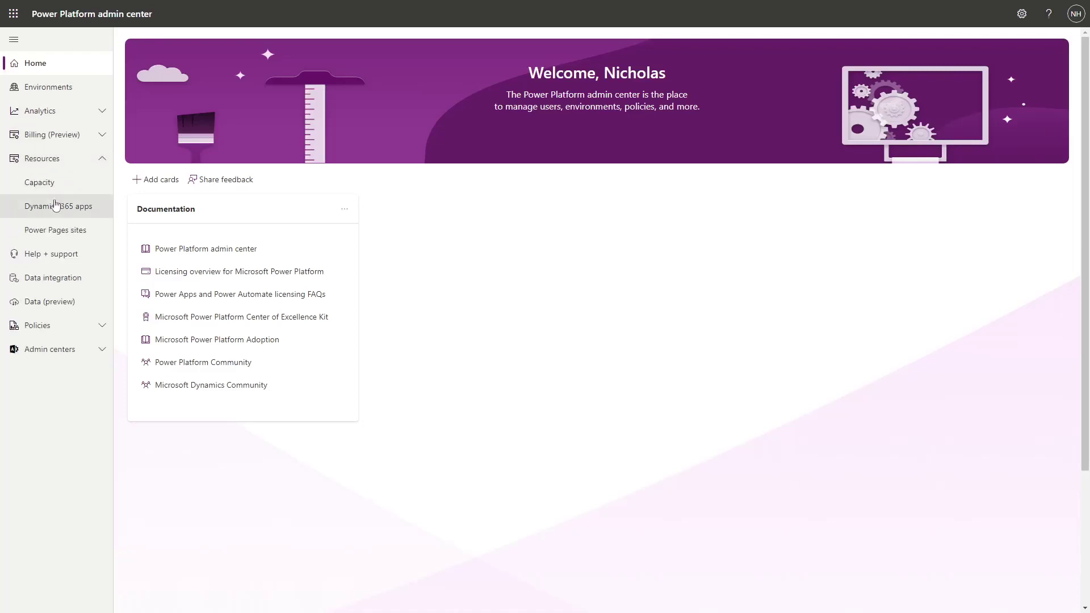
click(88, 234)
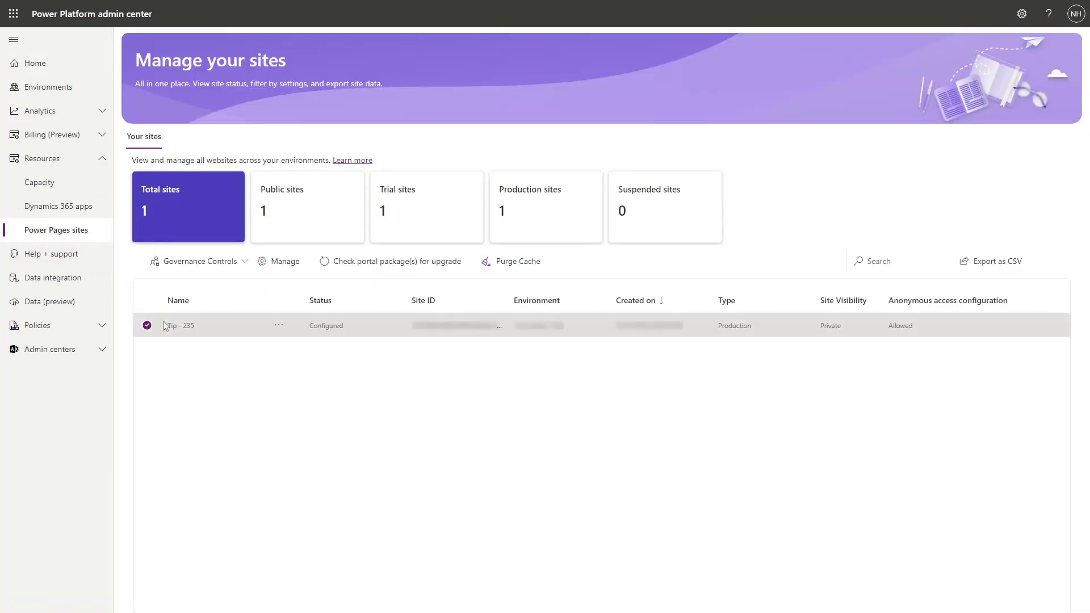
click(181, 326)
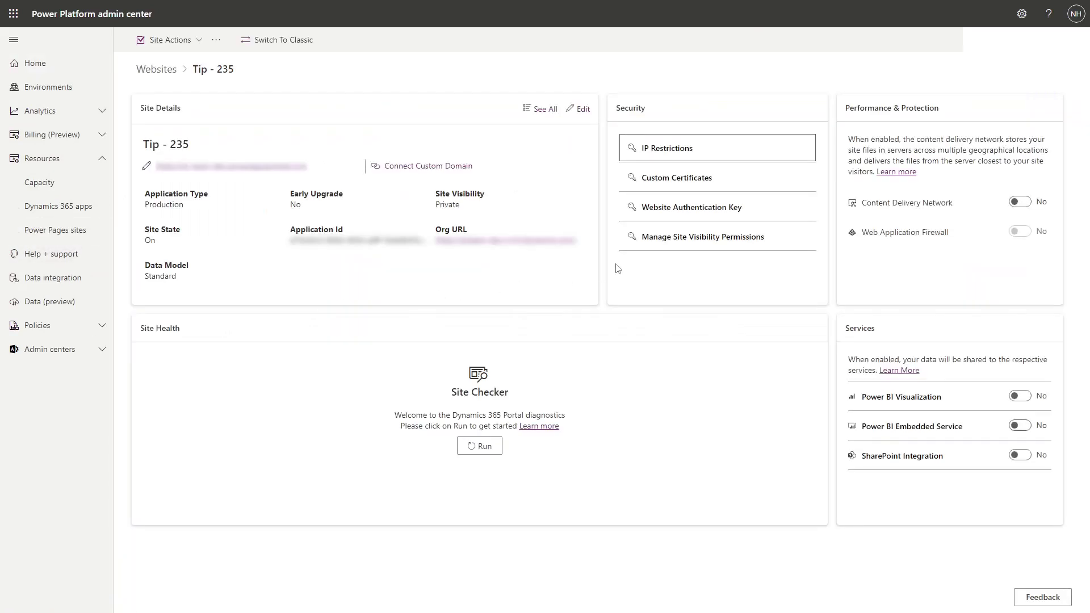
Add an IP restriction allowing only the range 208.130.0.0/16 and save it
click(628, 146)
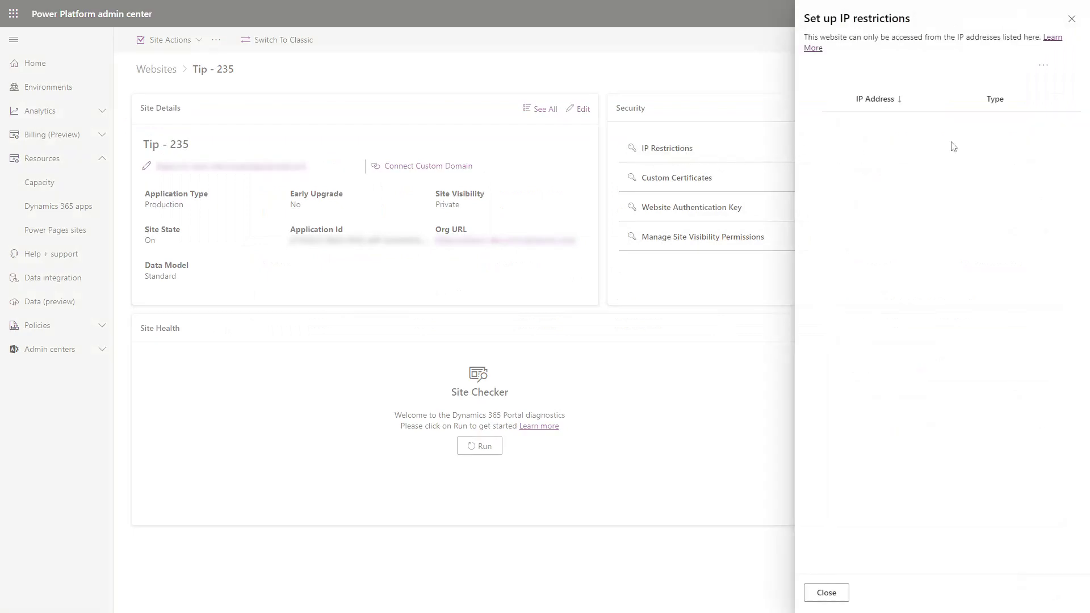
click(1003, 88)
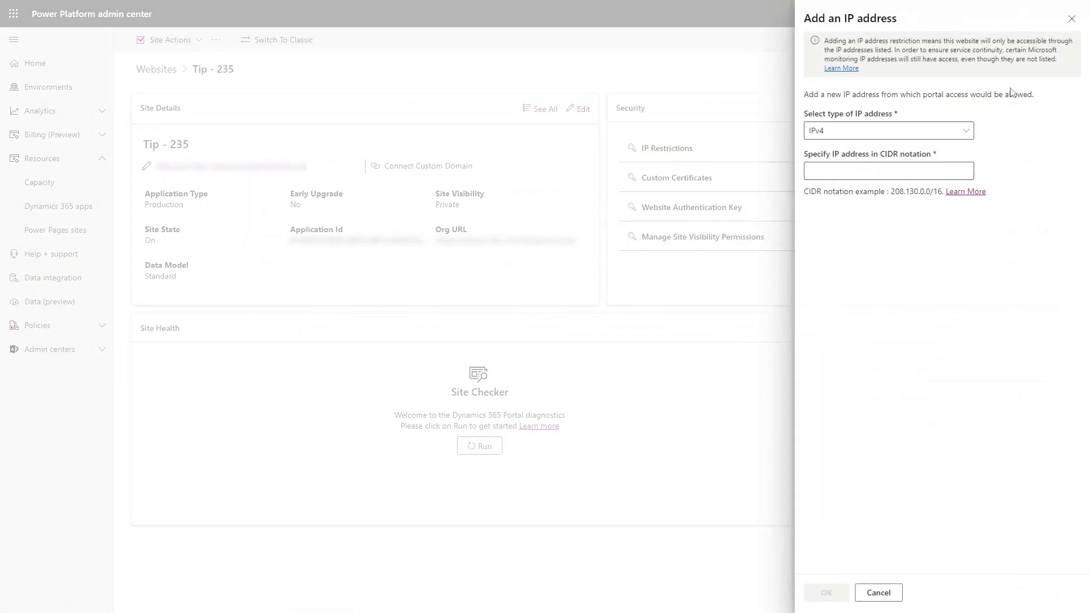
click(908, 167)
text(208.)
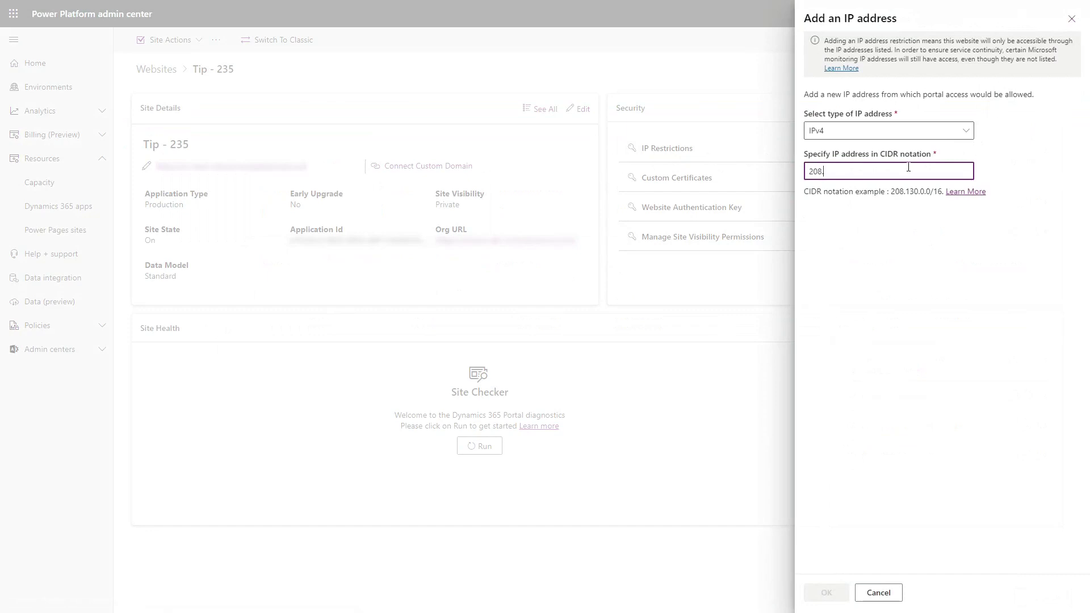
text(130.0.0/16)
click(903, 228)
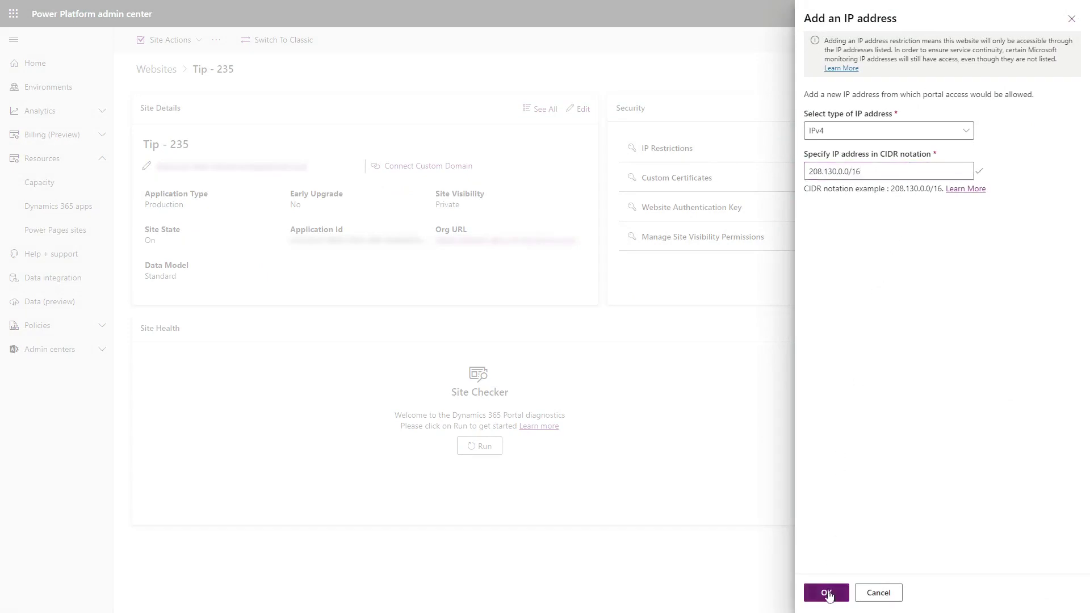
click(826, 592)
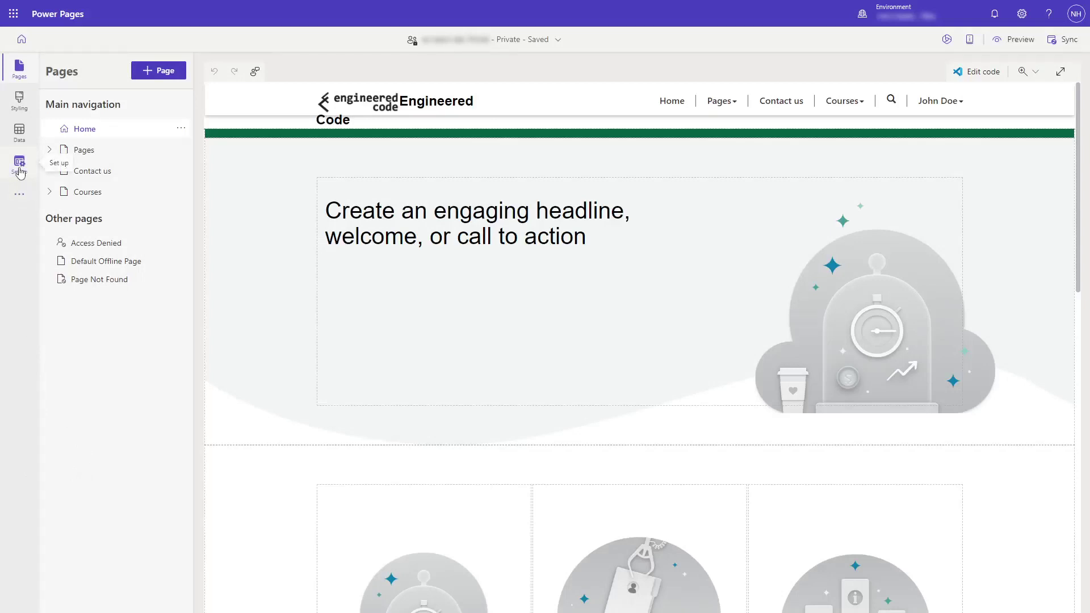
Open Site visibility in the Set up workspace to check that the site is Private
click(20, 169)
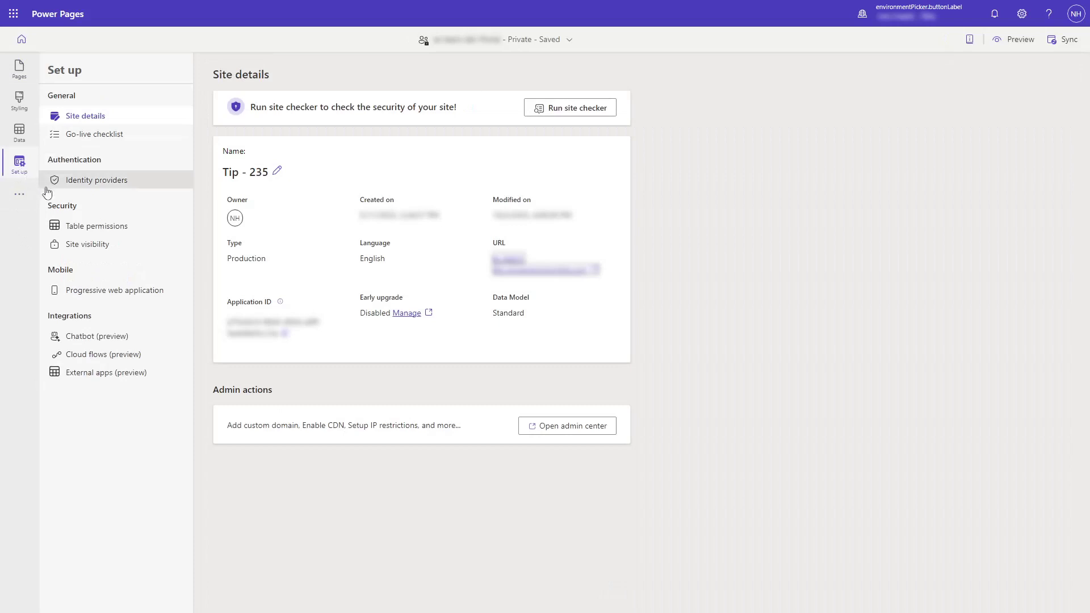
click(75, 250)
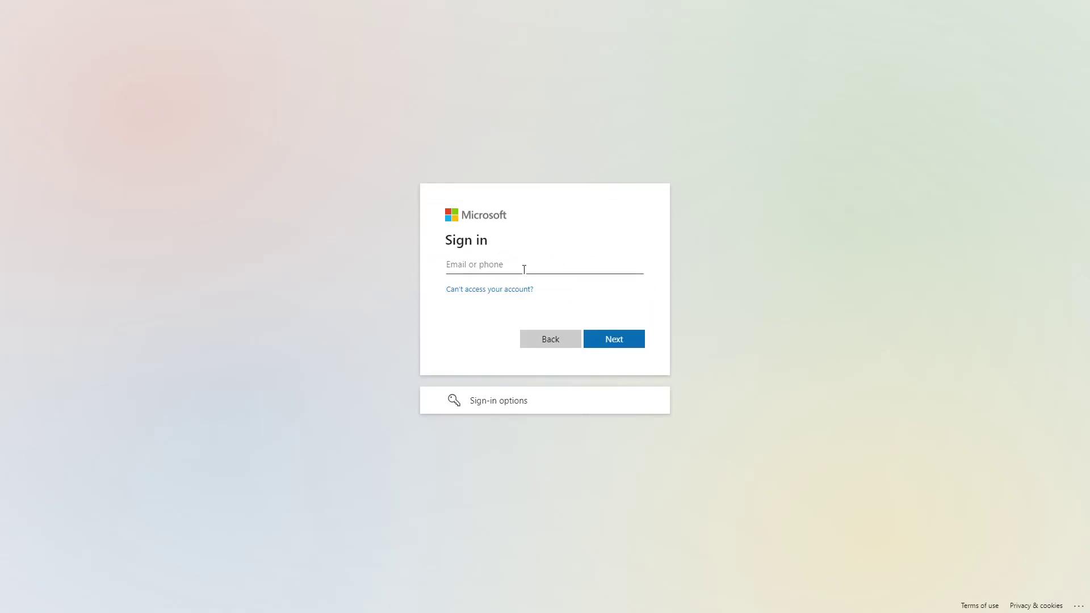
Sign in to Microsoft with the account's email address and password
click(486, 270)
key(ctrl+v)
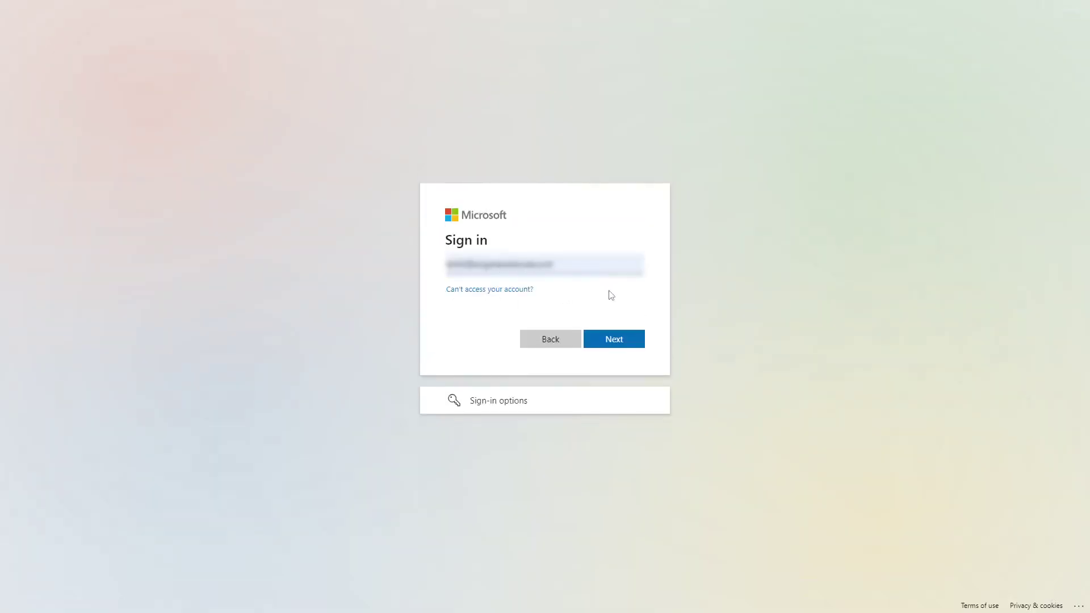
click(614, 340)
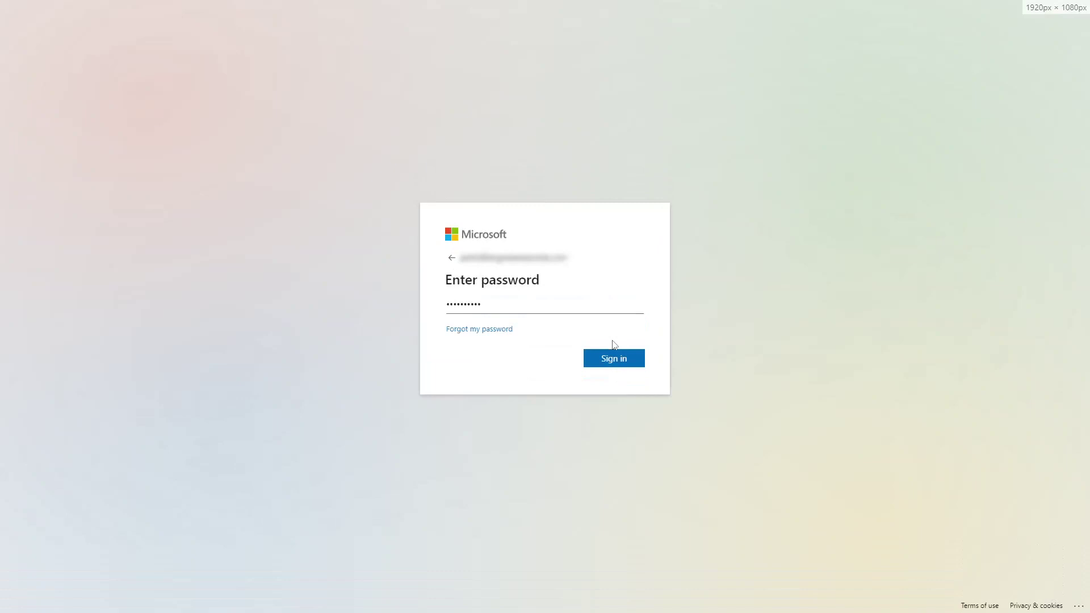
click(475, 303)
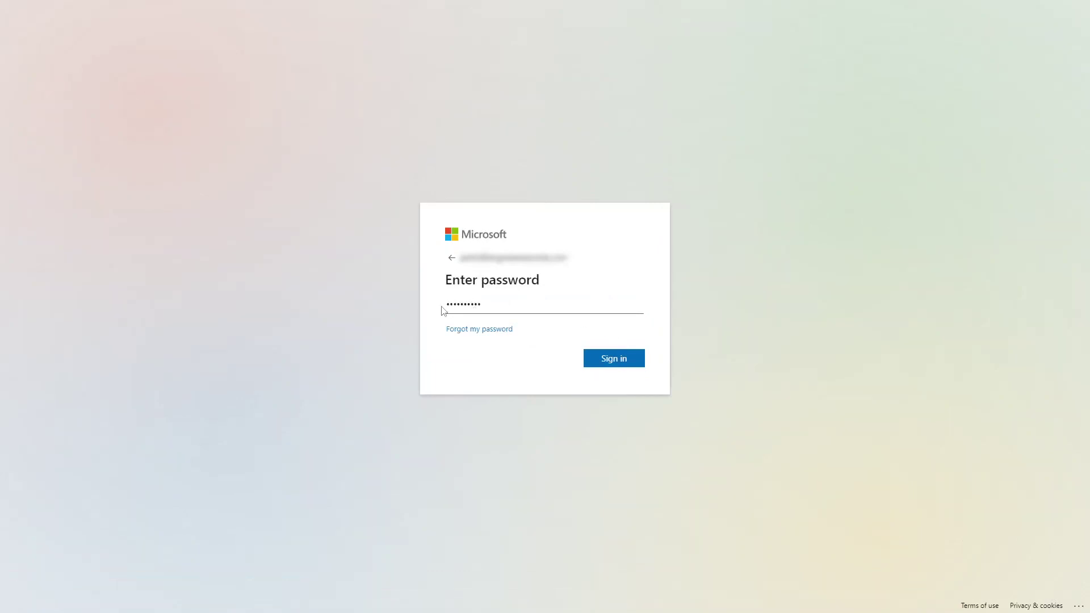
click(606, 358)
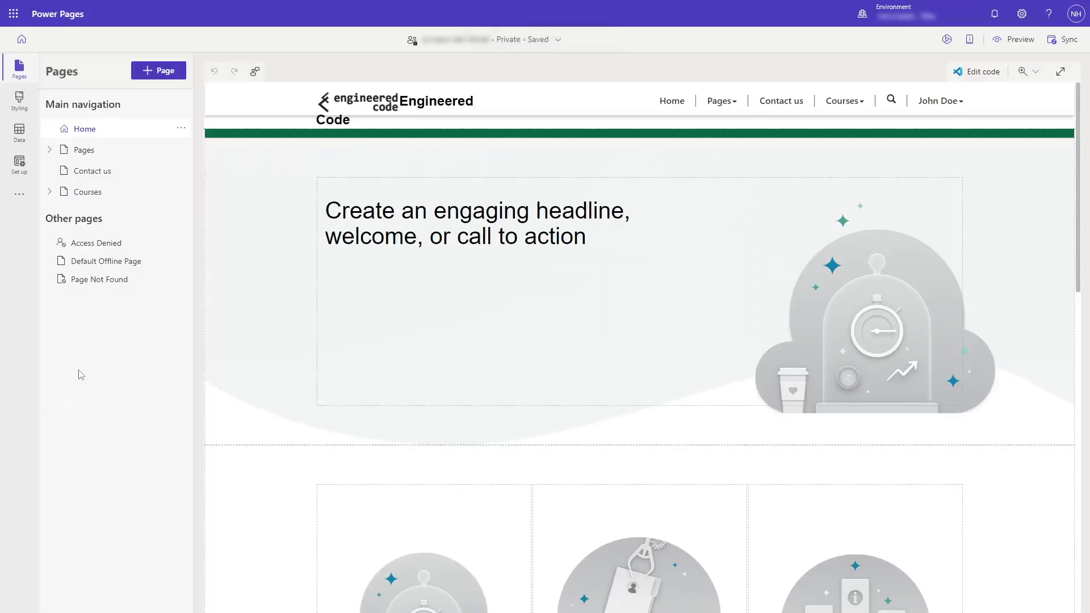
Open Power Pages Management from the More items menu in the left rail
click(18, 200)
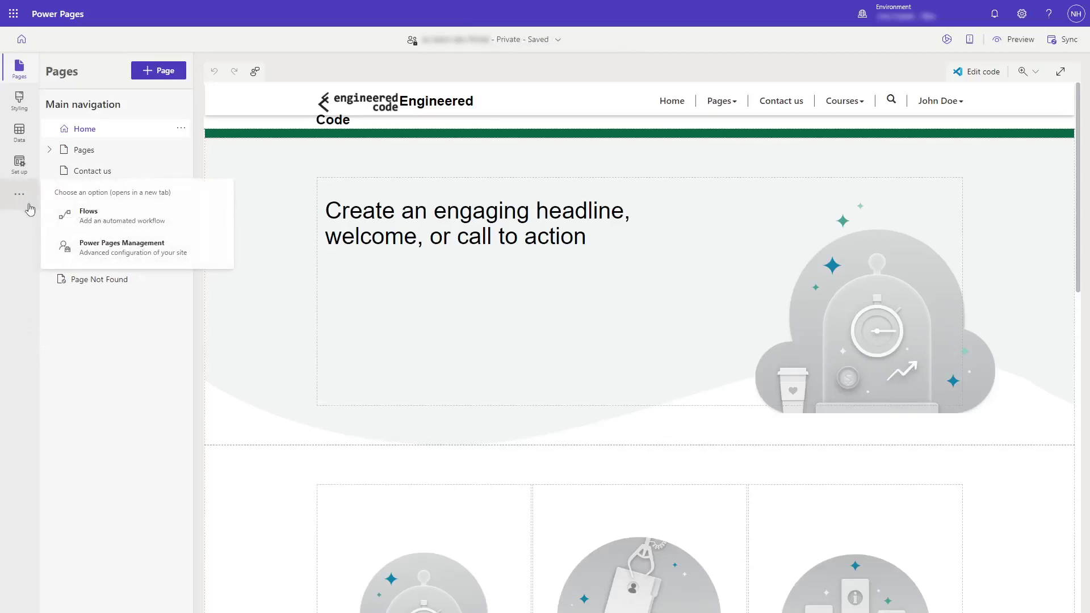
click(108, 249)
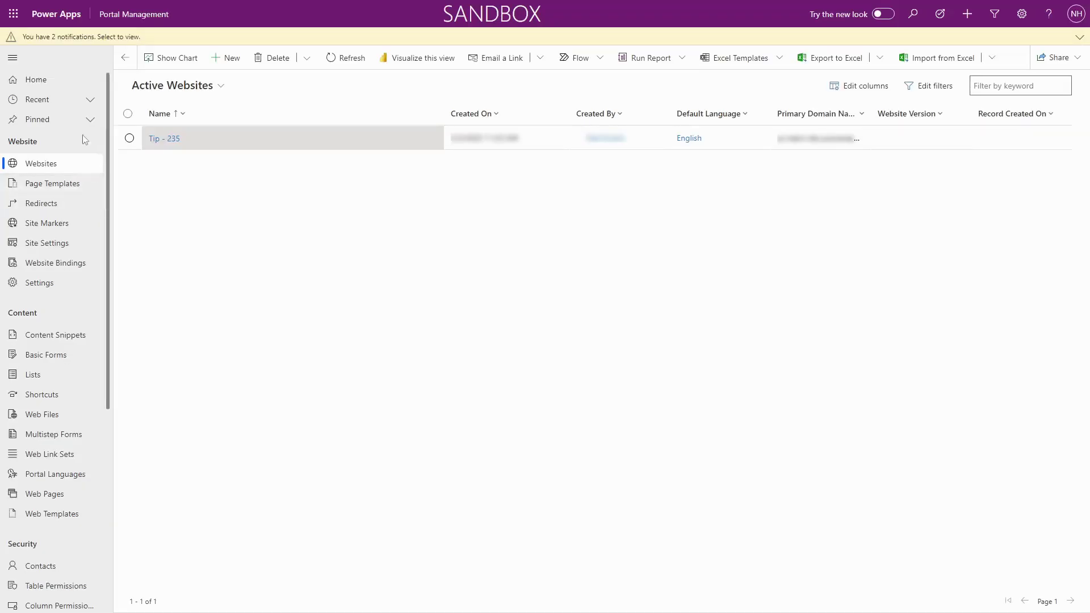
Go to the Web Roles list under Security and start a new web role
scroll(30, 215, down, 5)
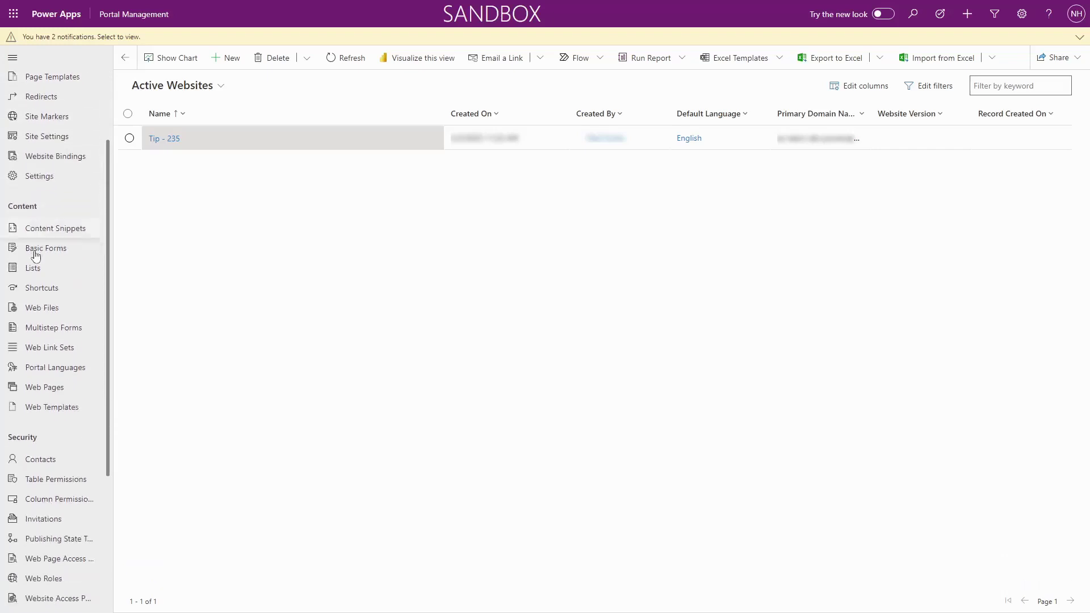
scroll(37, 266, down, 1)
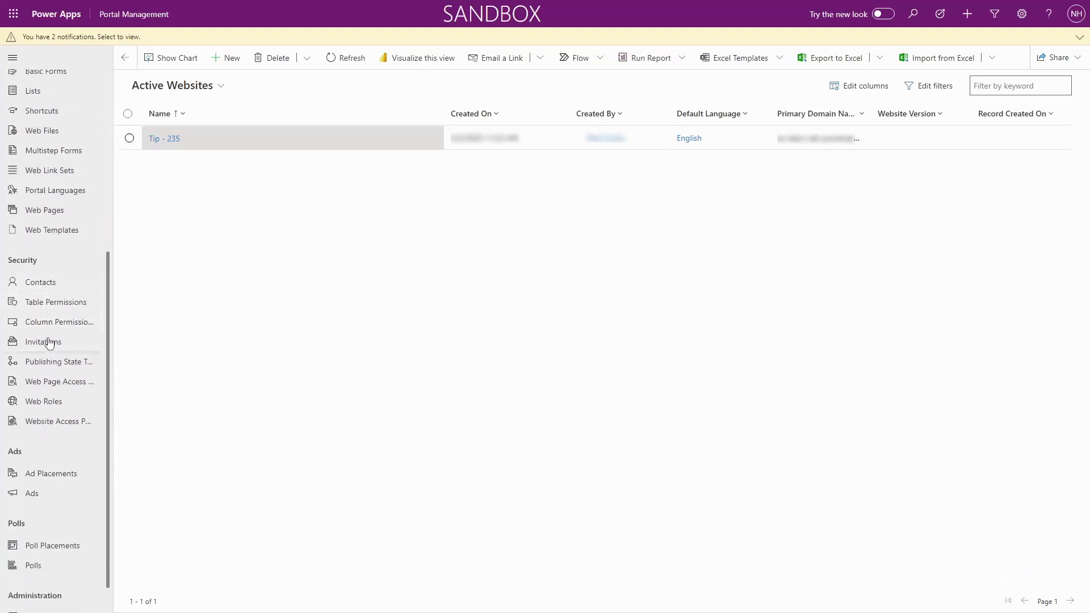
click(39, 402)
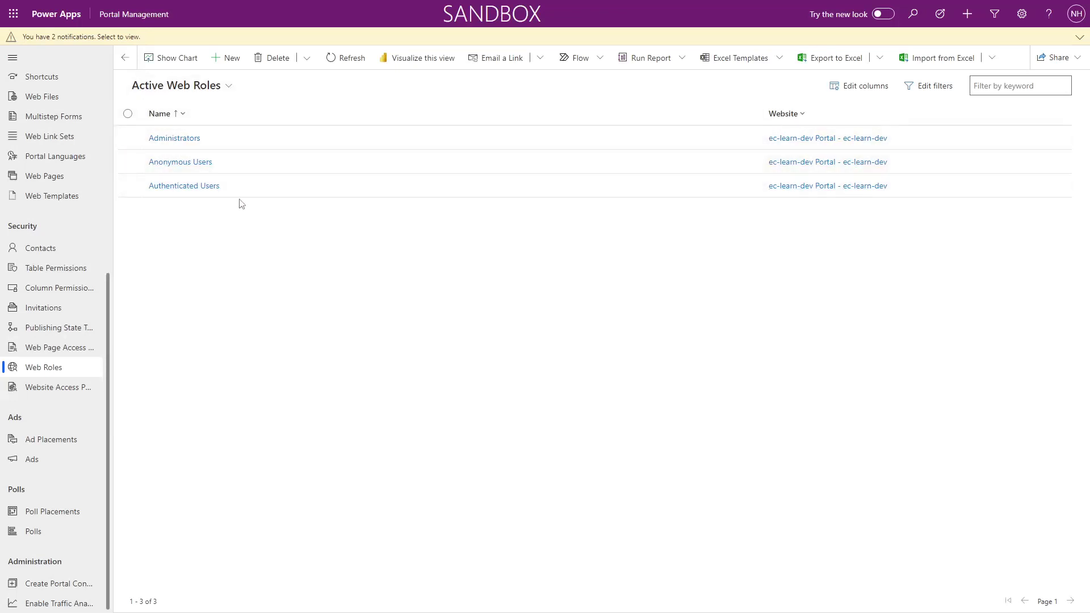
click(226, 59)
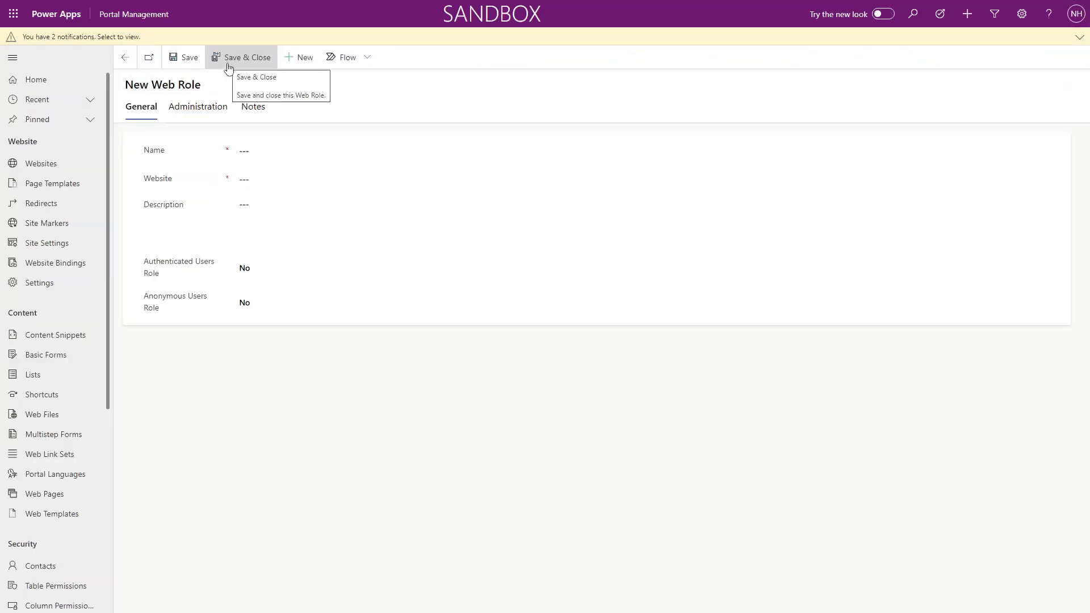